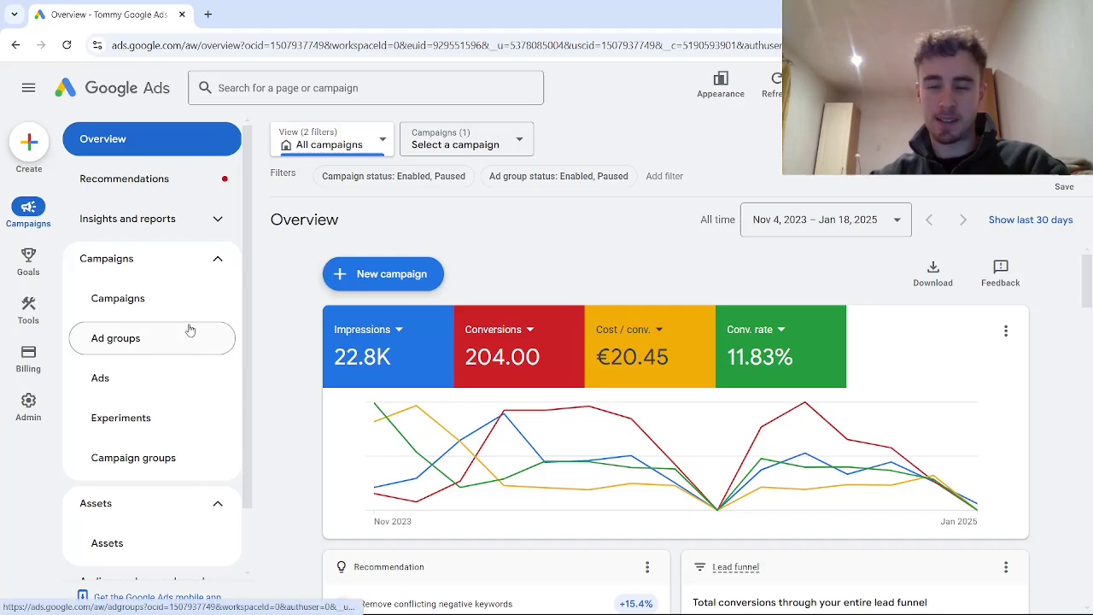
Open the Assets page to list the asset associations for all campaigns.
{"action": "scroll", "coordinate": [246, 317], "scroll_direction": "down", "scroll_amount": 1}
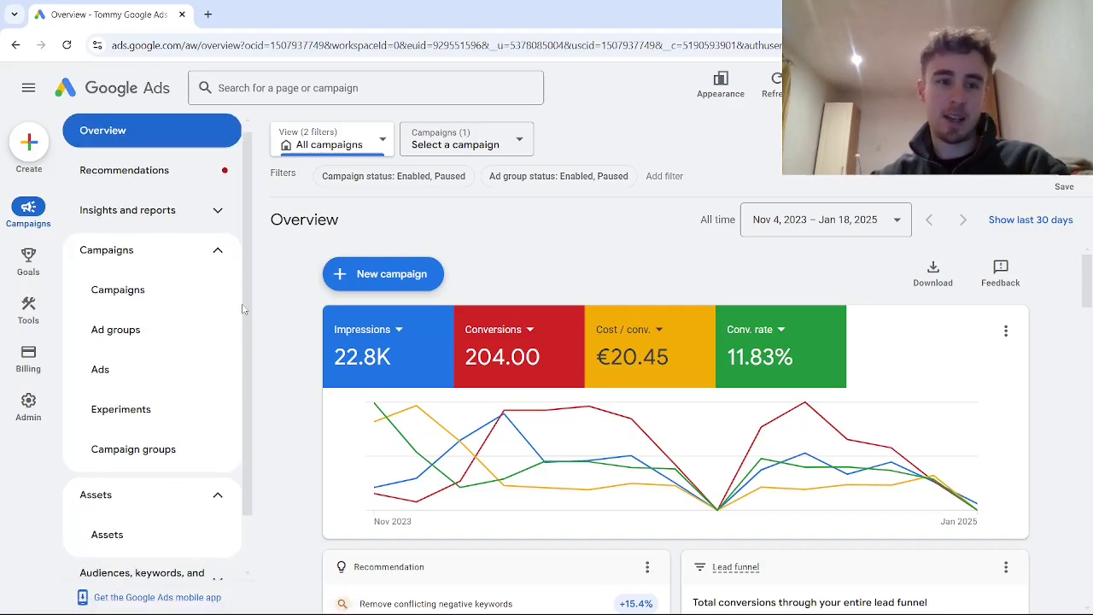
{"action": "scroll", "coordinate": [150, 401], "scroll_direction": "down", "scroll_amount": 1}
{"action": "scroll", "coordinate": [145, 431], "scroll_direction": "down", "scroll_amount": 1}
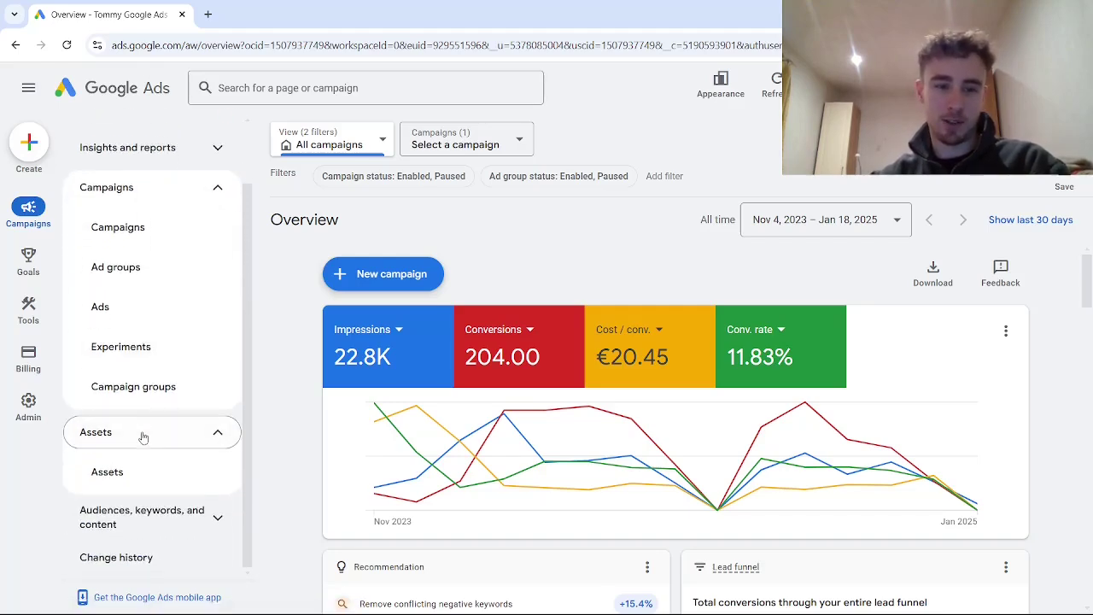
{"action": "left_click", "coordinate": [146, 481]}
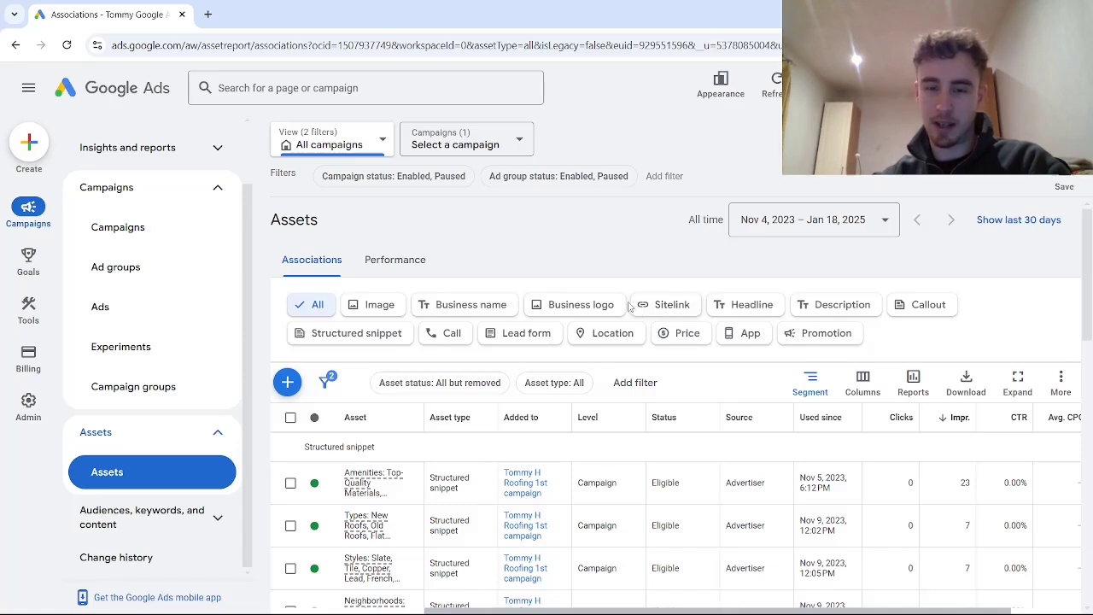
Filter the asset associations to structured snippets, viewing the callout assets for comparison before returning to the structured snippets.
{"action": "left_click", "coordinate": [342, 334]}
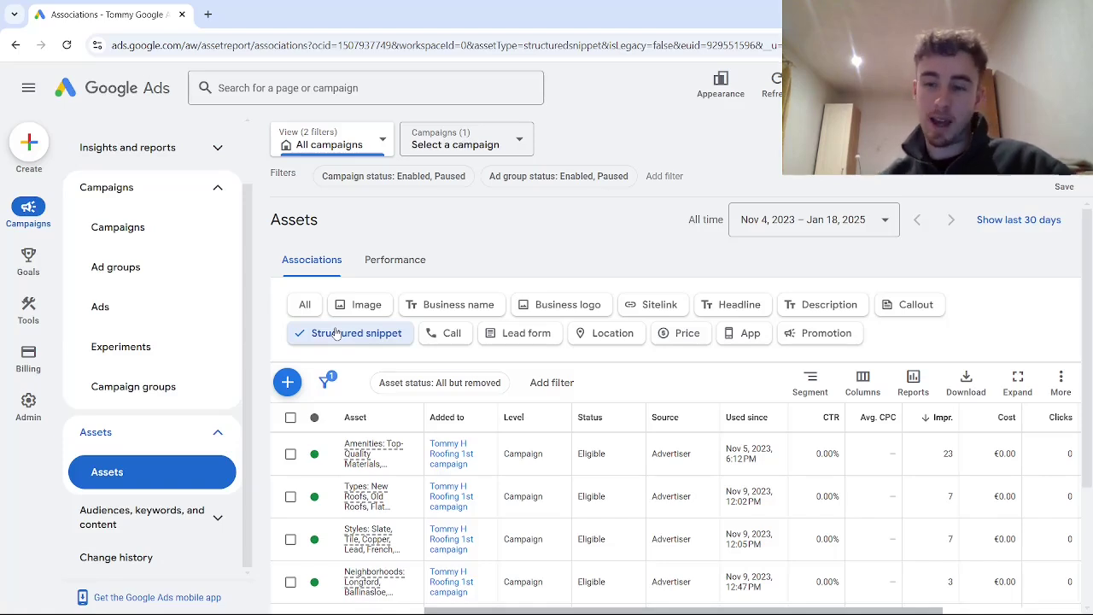
{"action": "left_click", "coordinate": [902, 313]}
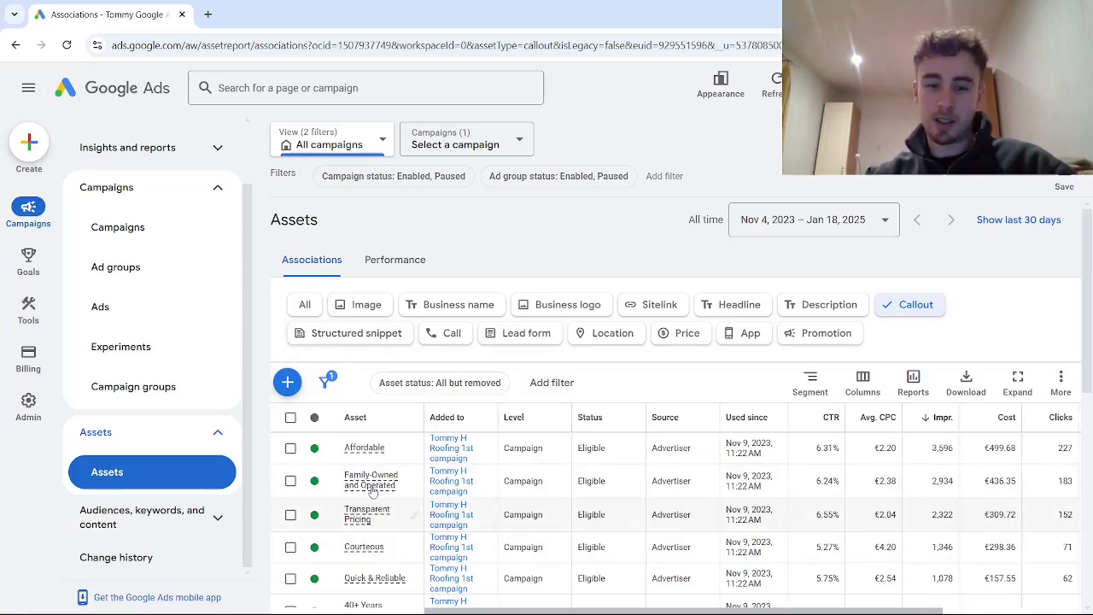
{"action": "left_click", "coordinate": [345, 335]}
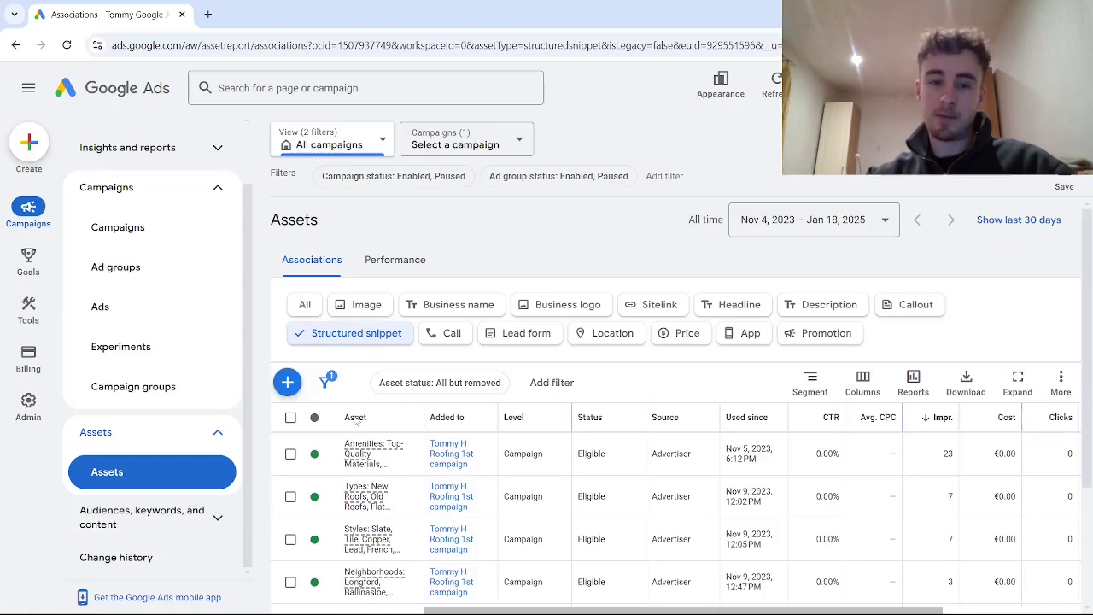
Start a new structured snippet asset and assign it at campaign level to Tommy H Roofing 1st campaign.
{"action": "left_click", "coordinate": [287, 383]}
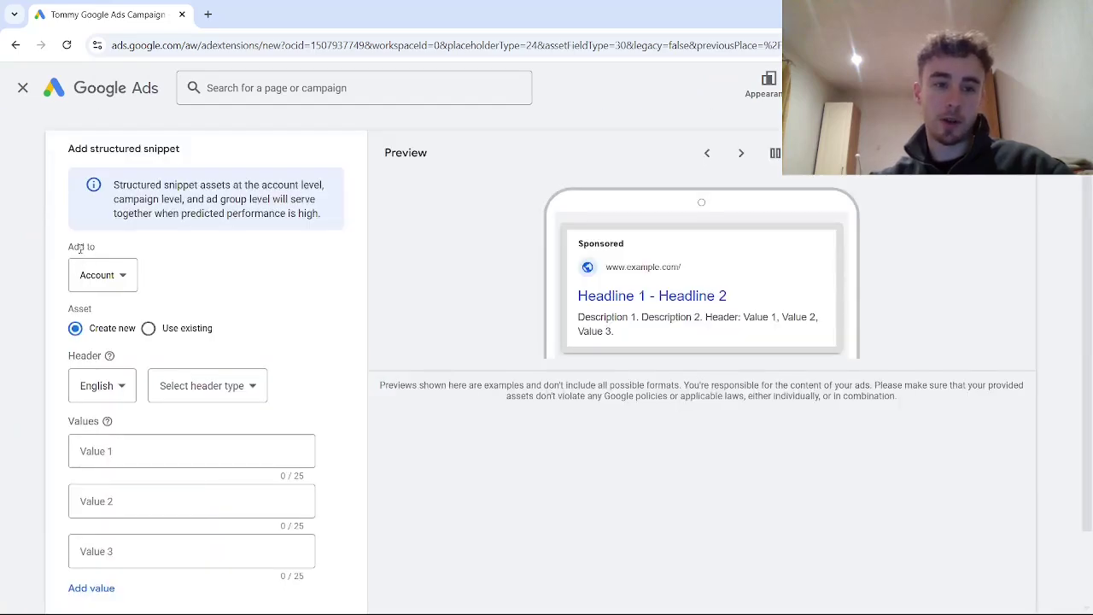
{"action": "left_click", "coordinate": [88, 274]}
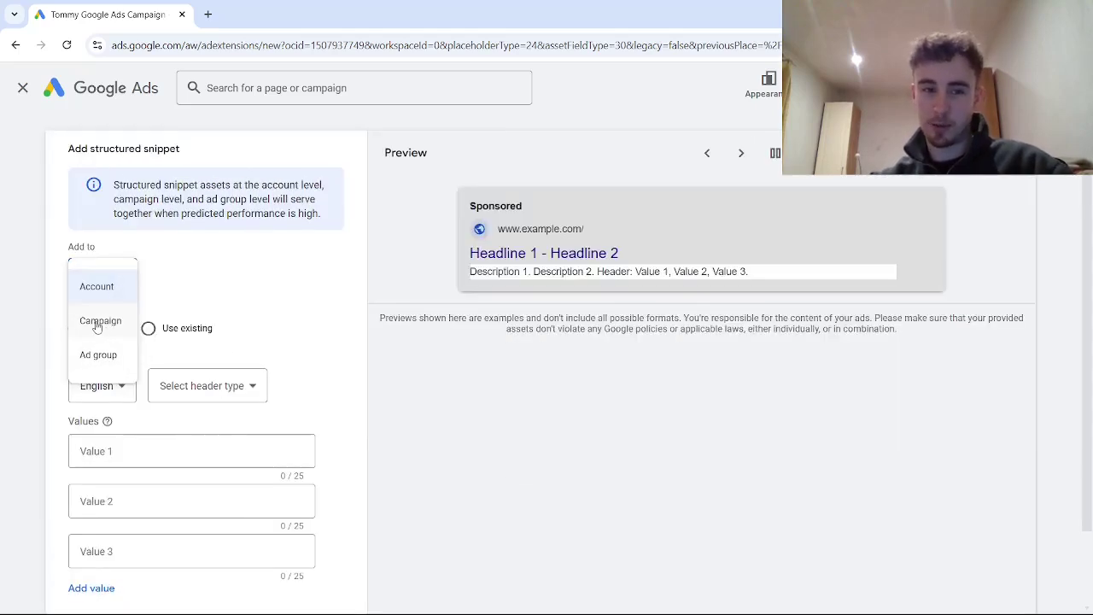
{"action": "left_click", "coordinate": [97, 321]}
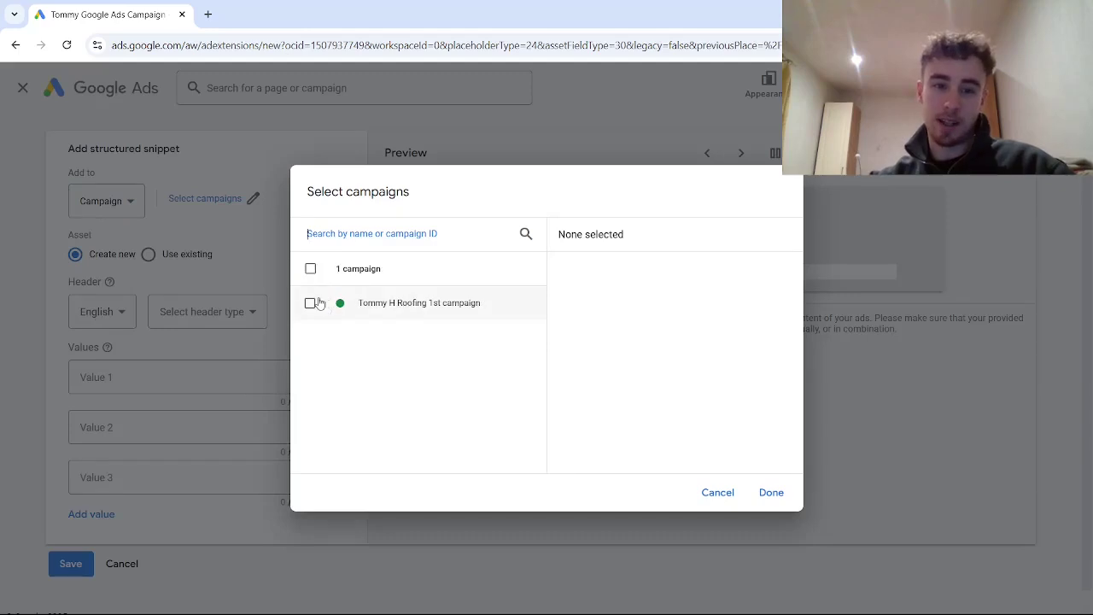
{"action": "left_click", "coordinate": [311, 302]}
{"action": "left_click", "coordinate": [771, 493]}
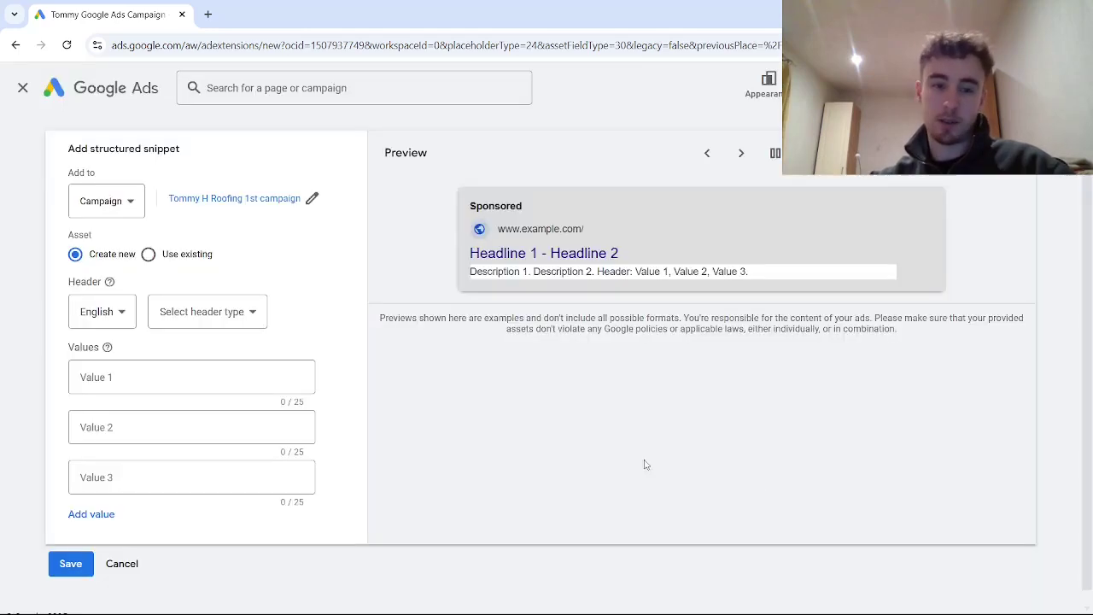
Set the English snippet's header type to Service catalog.
{"action": "left_click", "coordinate": [166, 318]}
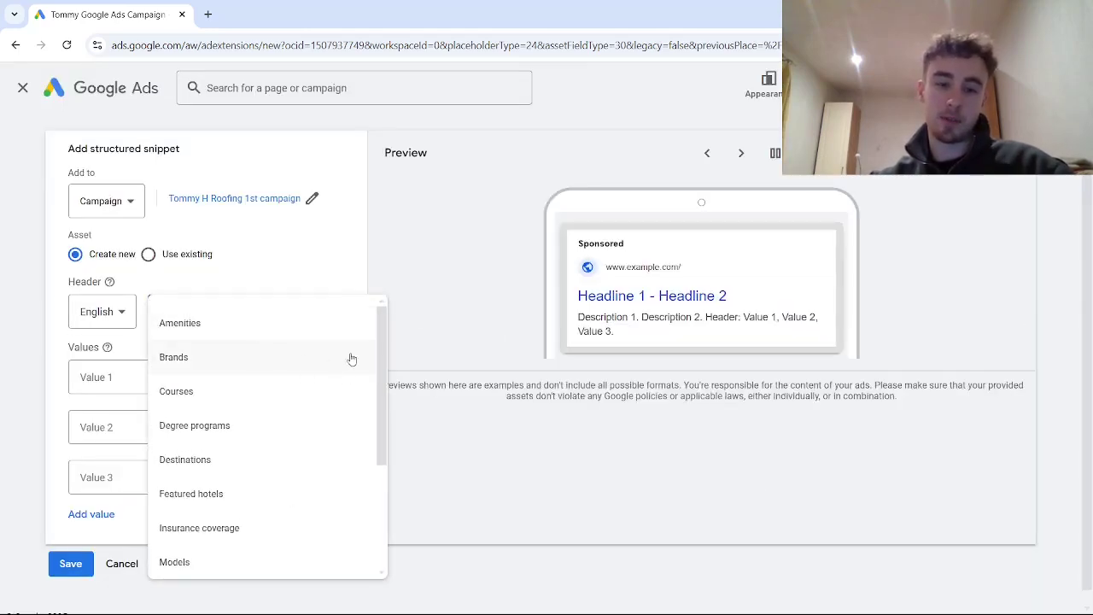
{"action": "scroll", "coordinate": [384, 375], "scroll_direction": "down", "scroll_amount": 1}
{"action": "scroll", "coordinate": [382, 401], "scroll_direction": "down", "scroll_amount": 3}
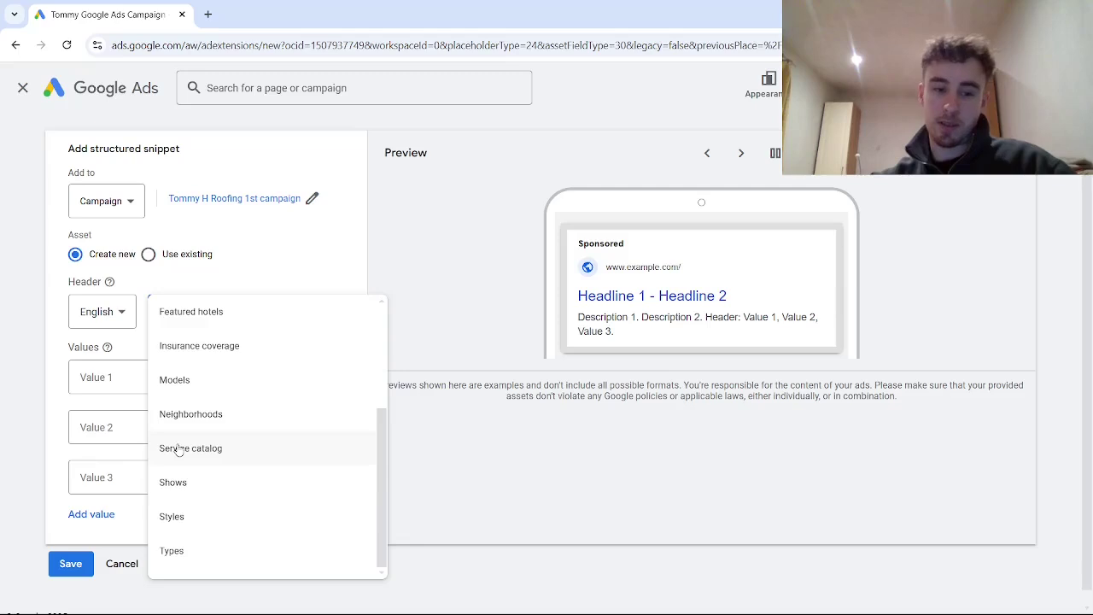
{"action": "scroll", "coordinate": [181, 453], "scroll_direction": "up", "scroll_amount": 2}
{"action": "scroll", "coordinate": [192, 455], "scroll_direction": "down", "scroll_amount": 2}
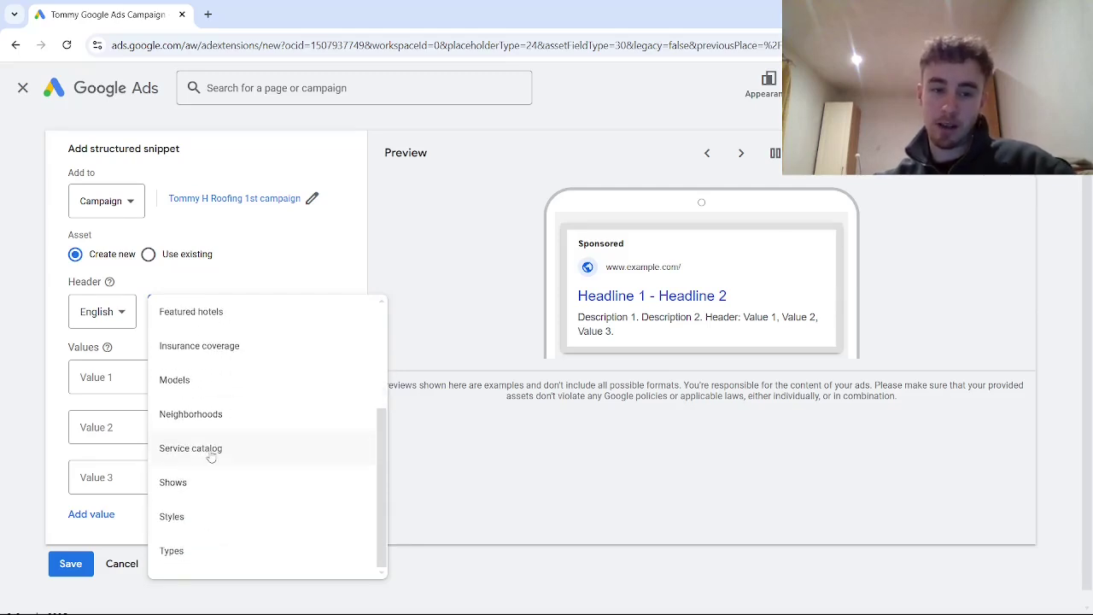
{"action": "left_click", "coordinate": [194, 450]}
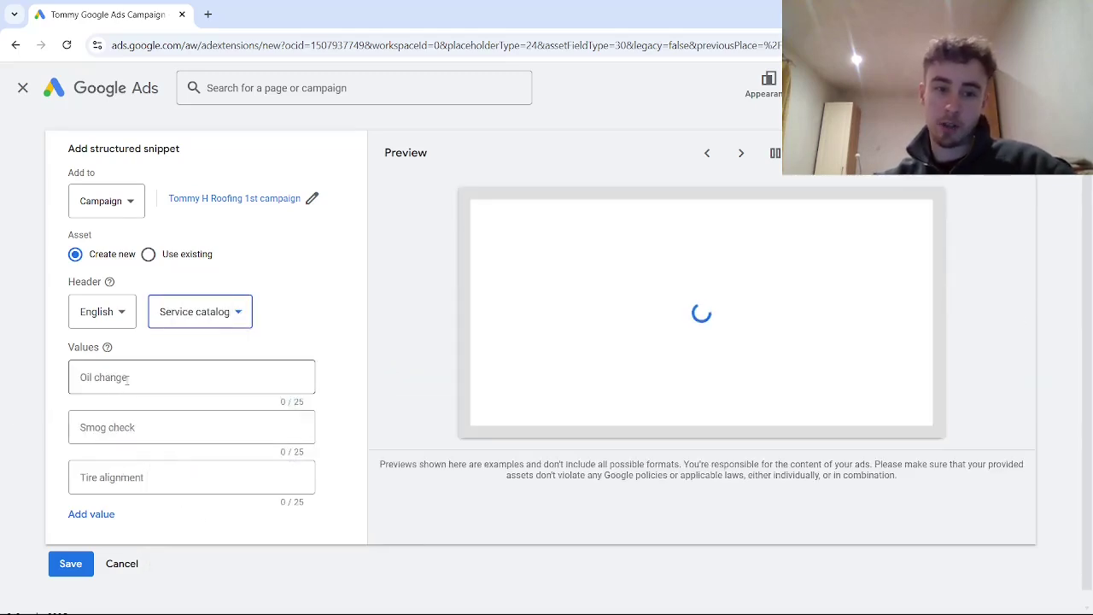
Add two more value fields to the structured snippet, making five in total.
{"action": "left_click", "coordinate": [118, 392]}
{"action": "left_click", "coordinate": [135, 430]}
{"action": "left_click", "coordinate": [114, 486]}
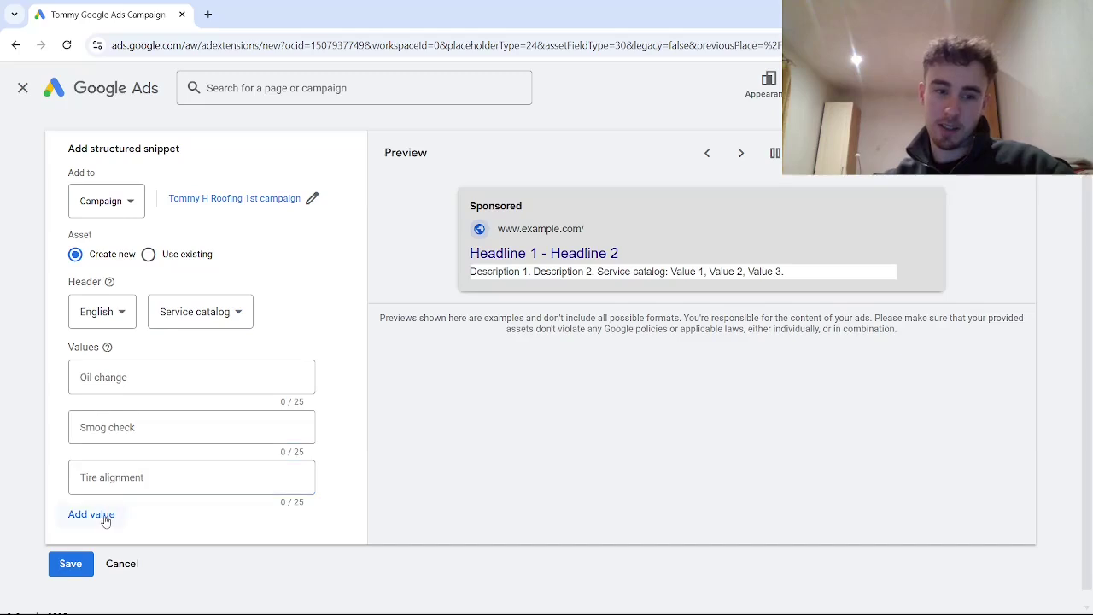
{"action": "left_click", "coordinate": [100, 515]}
{"action": "scroll", "coordinate": [103, 513], "scroll_direction": "down", "scroll_amount": 1}
{"action": "left_click", "coordinate": [101, 499]}
{"action": "scroll", "coordinate": [109, 483], "scroll_direction": "up", "scroll_amount": 1}
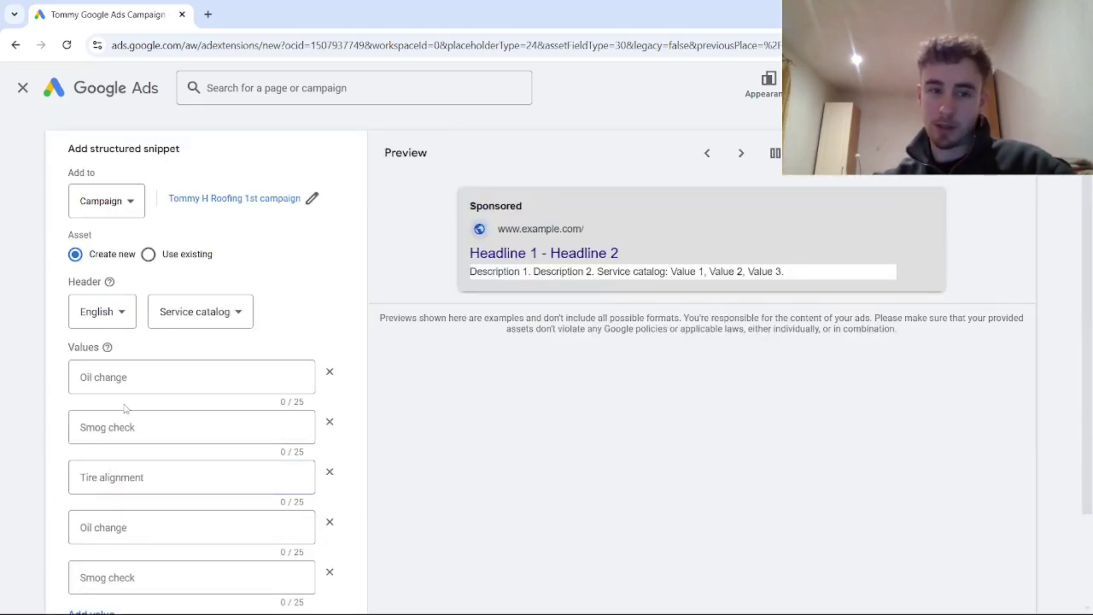
{"action": "left_click", "coordinate": [127, 377]}
{"action": "left_click", "coordinate": [126, 429]}
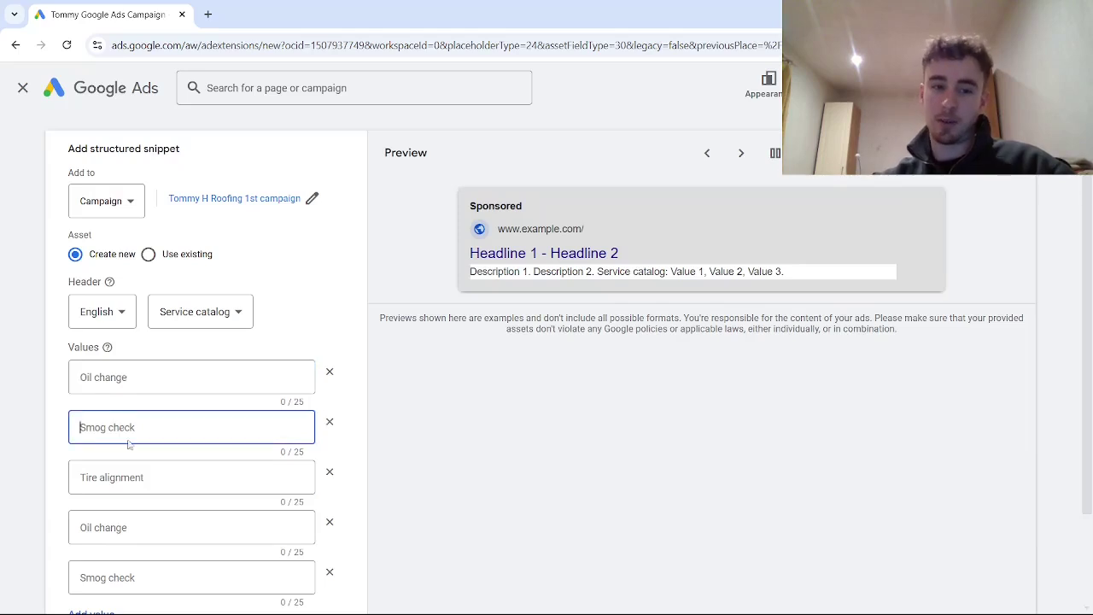
{"action": "left_click", "coordinate": [138, 484]}
{"action": "left_click", "coordinate": [140, 523]}
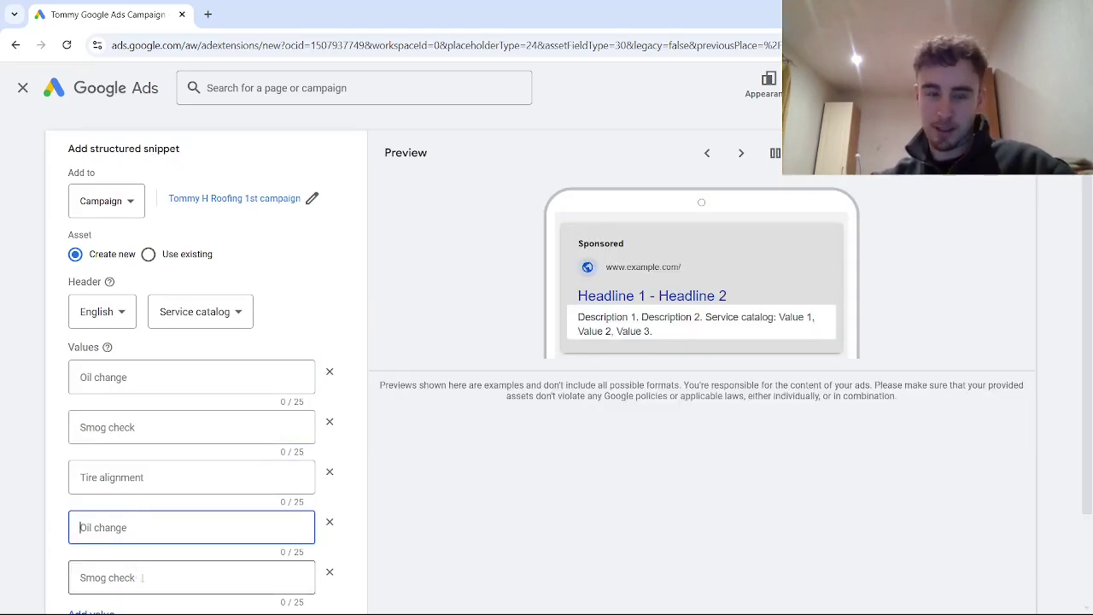
{"action": "left_click", "coordinate": [139, 577]}
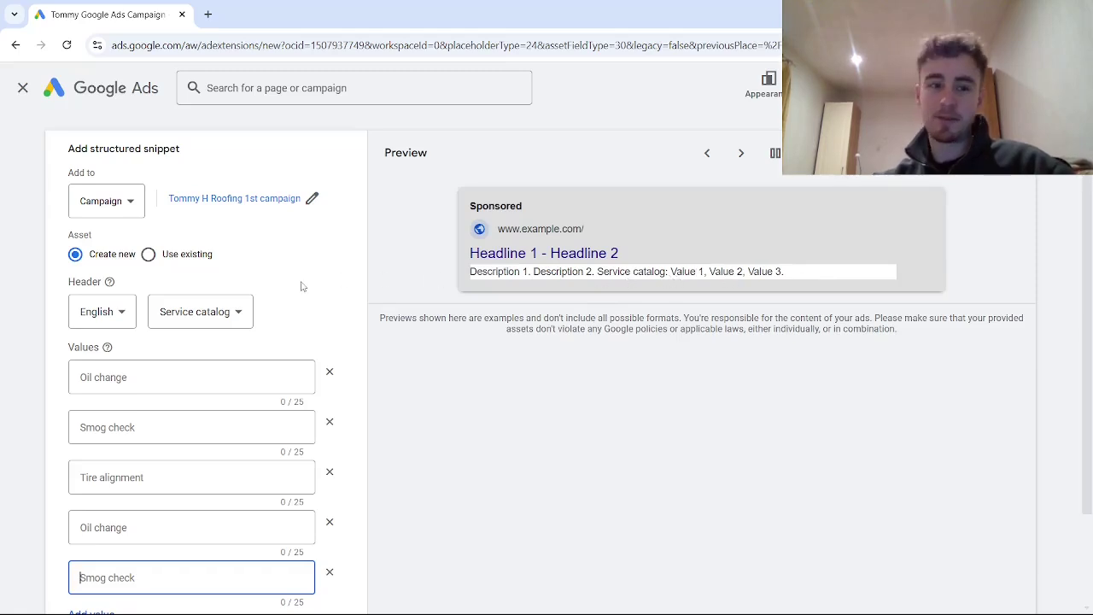
Change the snippet's header type to Neighborhoods and go to its first value field.
{"action": "left_click", "coordinate": [224, 312]}
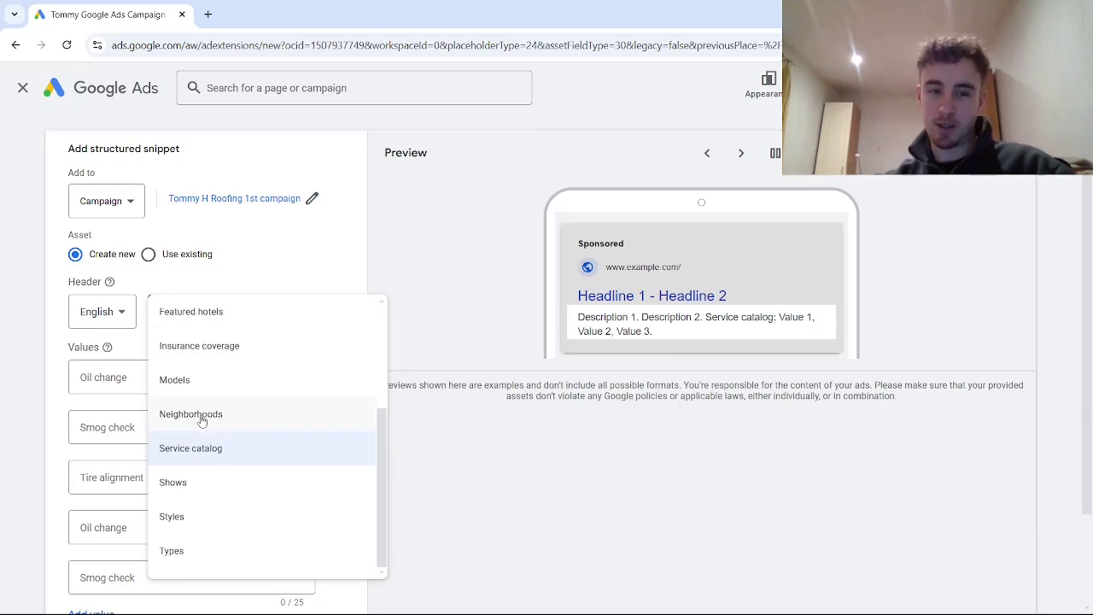
{"action": "left_click", "coordinate": [204, 422]}
{"action": "left_click", "coordinate": [175, 377]}
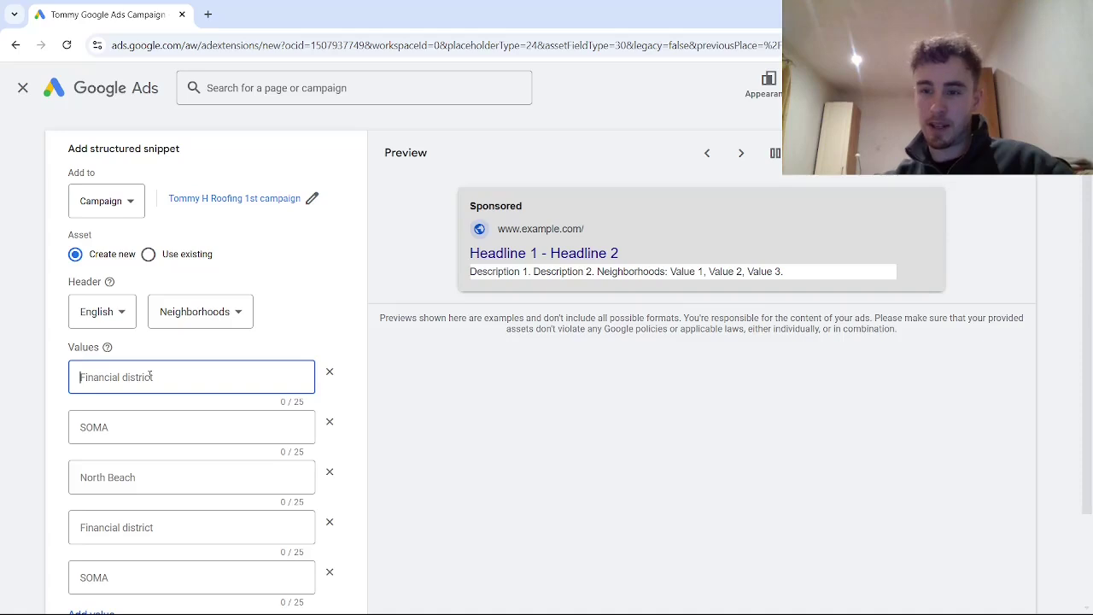
{"action": "left_click", "coordinate": [150, 419]}
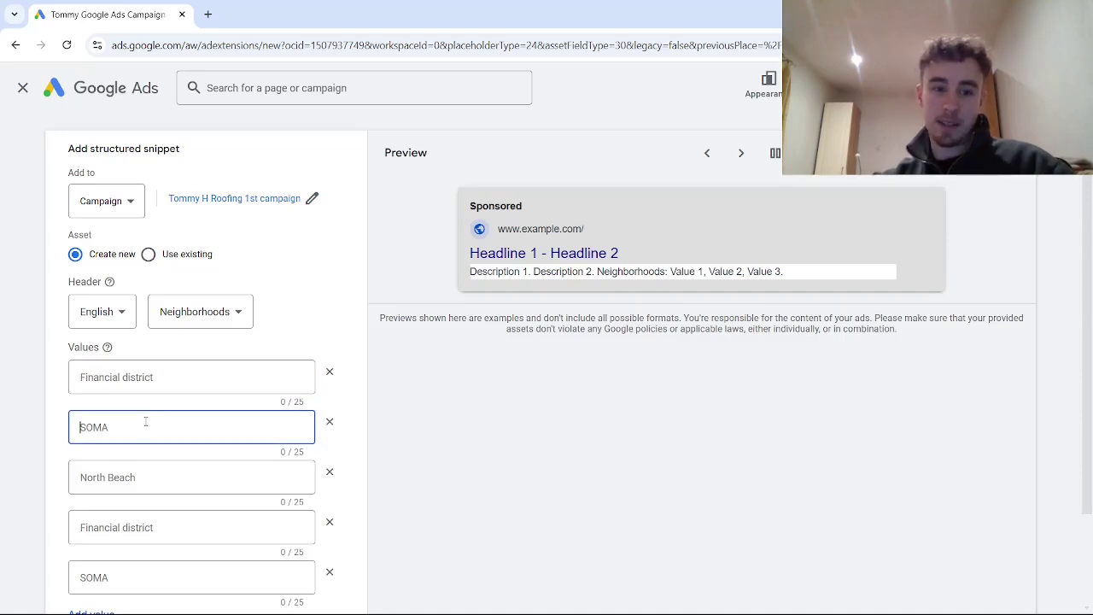
{"action": "left_click", "coordinate": [149, 383]}
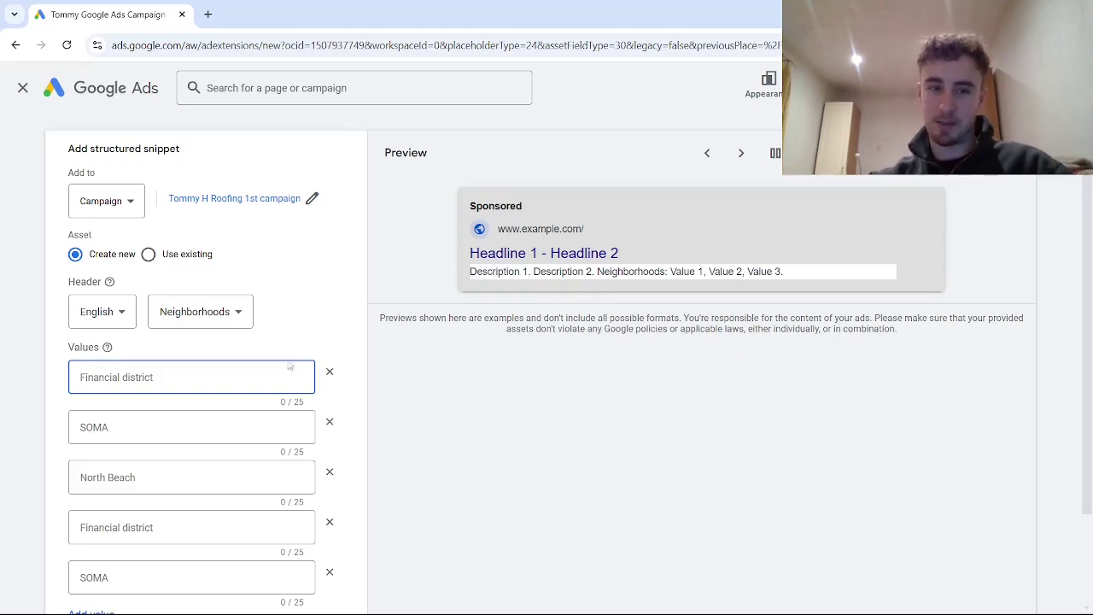
Change the snippet's header type to Amenities.
{"action": "left_click", "coordinate": [200, 312]}
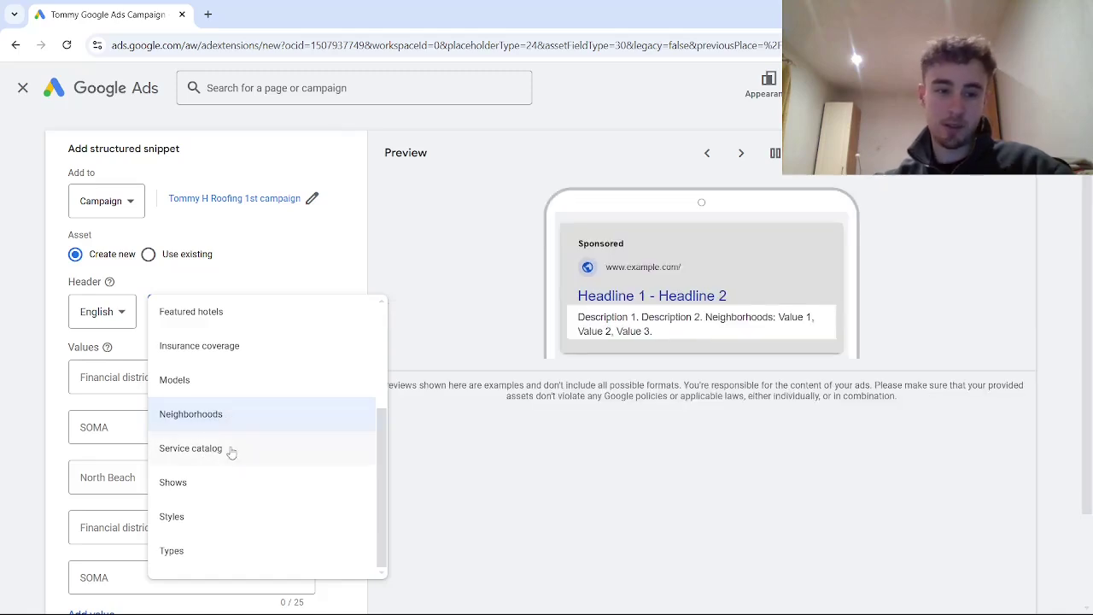
{"action": "scroll", "coordinate": [257, 410], "scroll_direction": "up", "scroll_amount": 3}
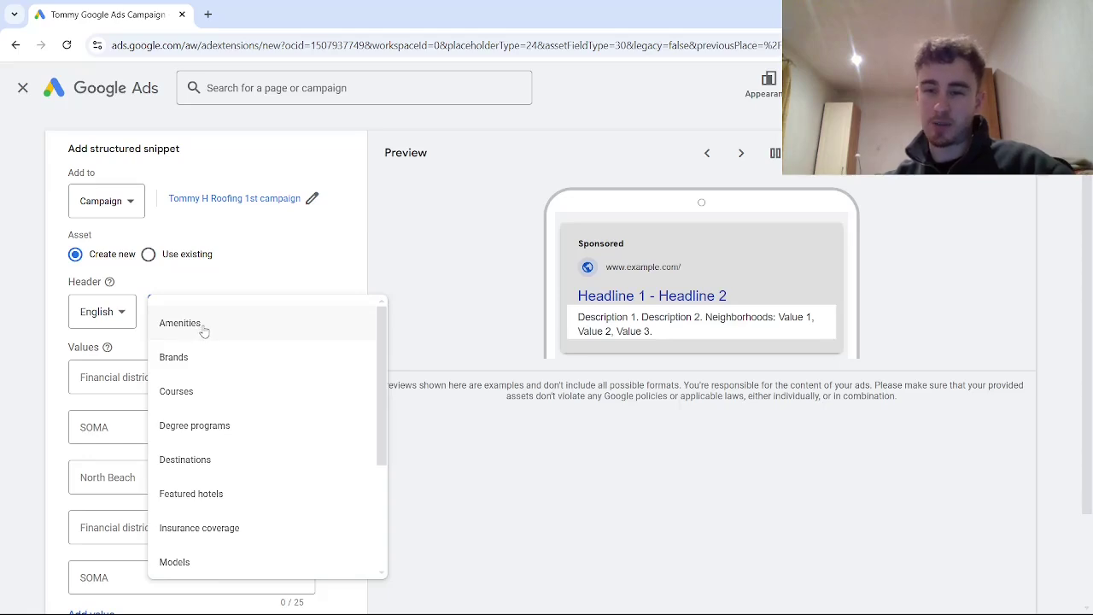
{"action": "left_click", "coordinate": [195, 328]}
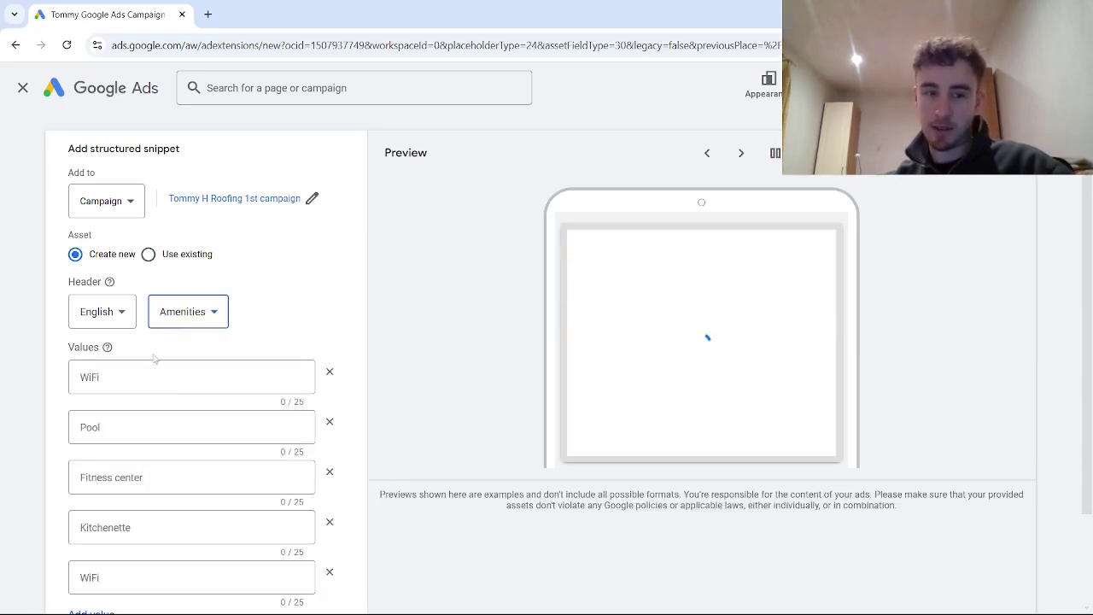
Change the snippet's header type to Styles and go to its second value field.
{"action": "left_click", "coordinate": [176, 315]}
{"action": "left_click_drag", "start_coordinate": [384, 367], "coordinate": [377, 464]}
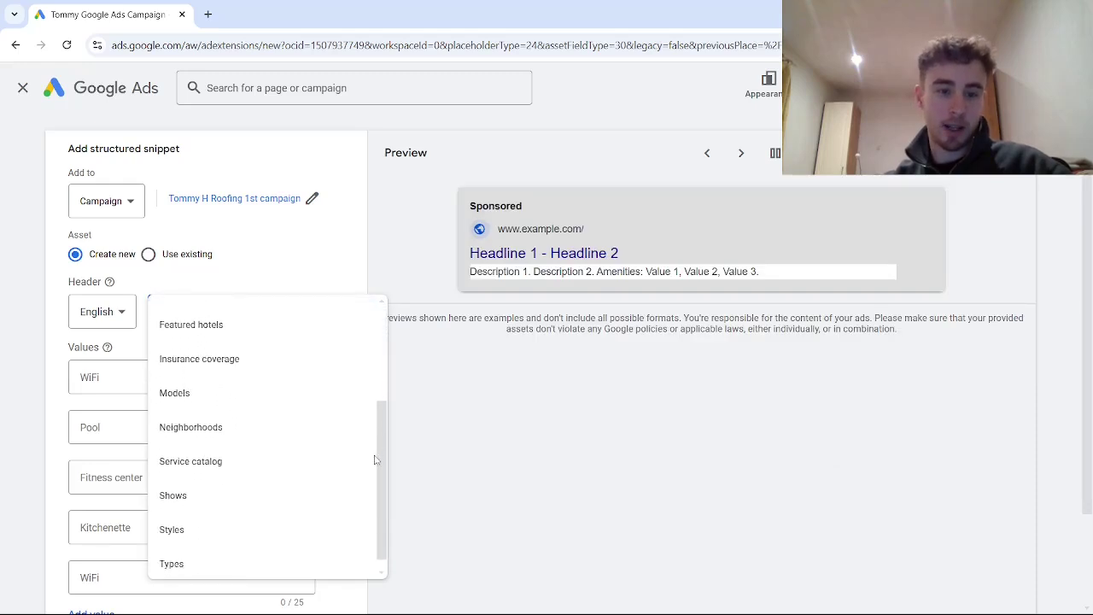
{"action": "left_click", "coordinate": [196, 517]}
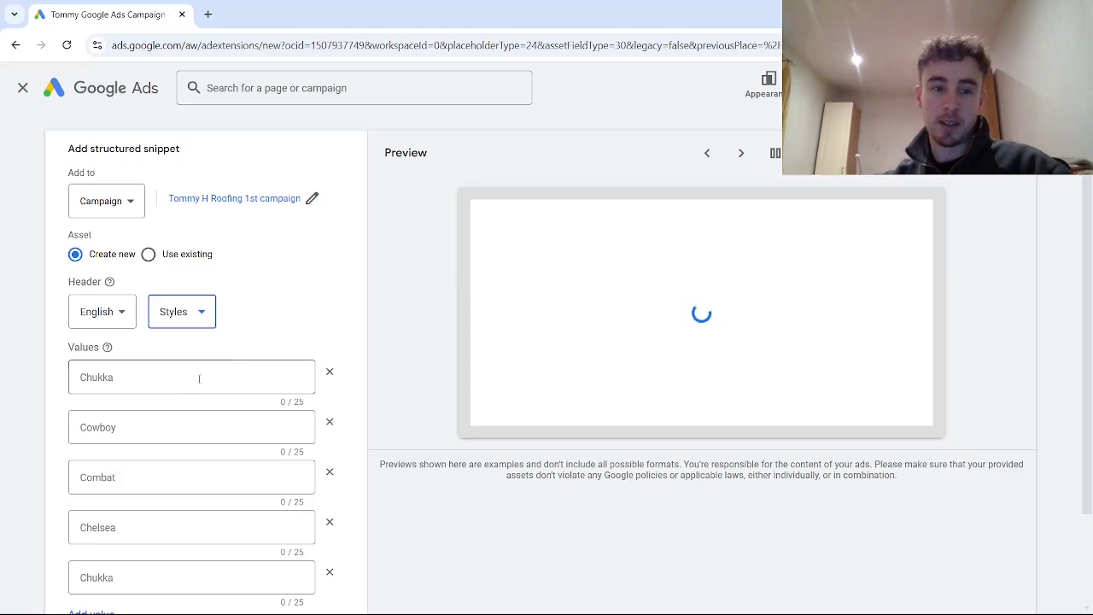
{"action": "left_click", "coordinate": [152, 376]}
{"action": "left_click", "coordinate": [141, 436]}
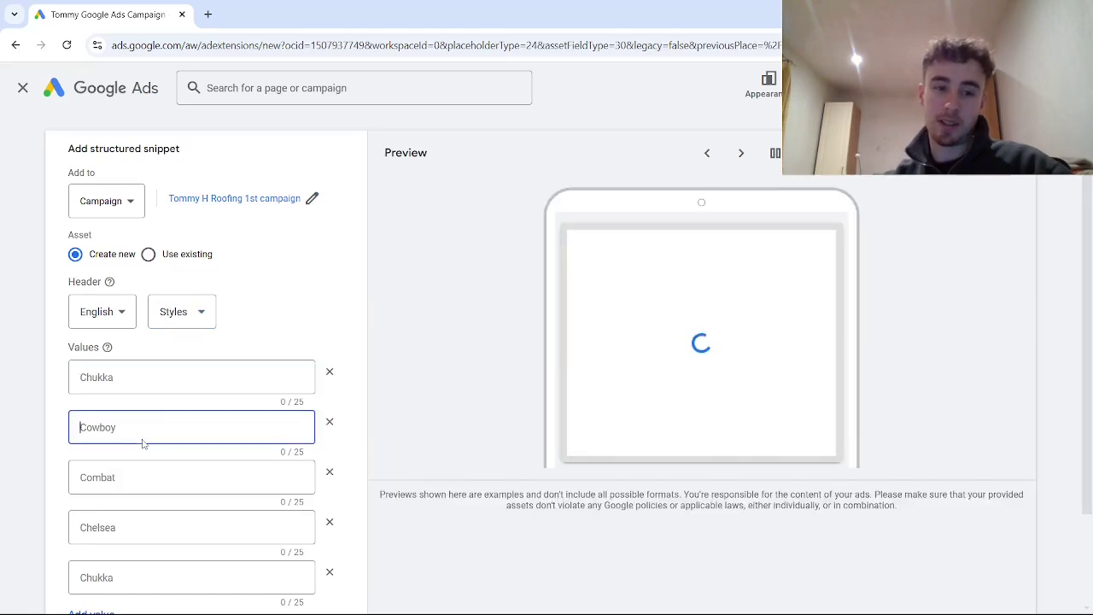
{"action": "left_click", "coordinate": [188, 323]}
{"action": "left_click", "coordinate": [188, 323]}
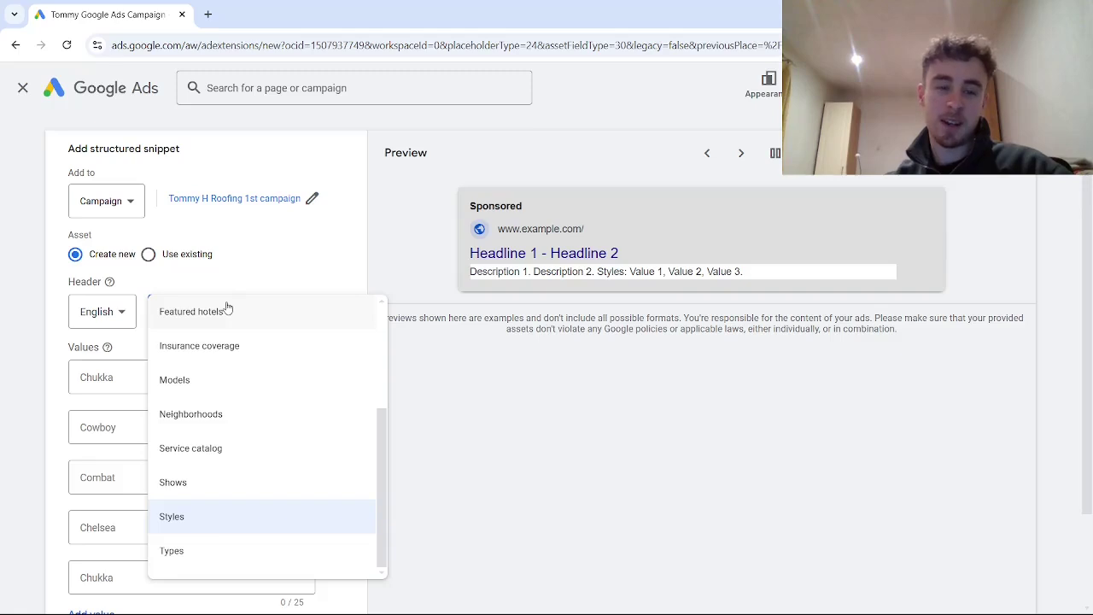
{"action": "left_click", "coordinate": [241, 247]}
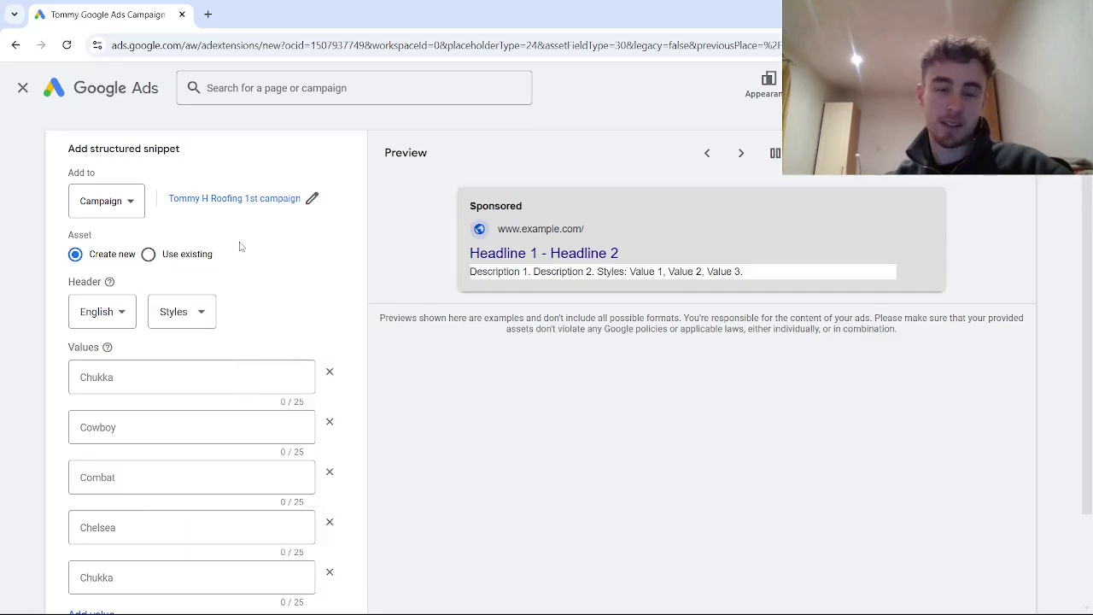